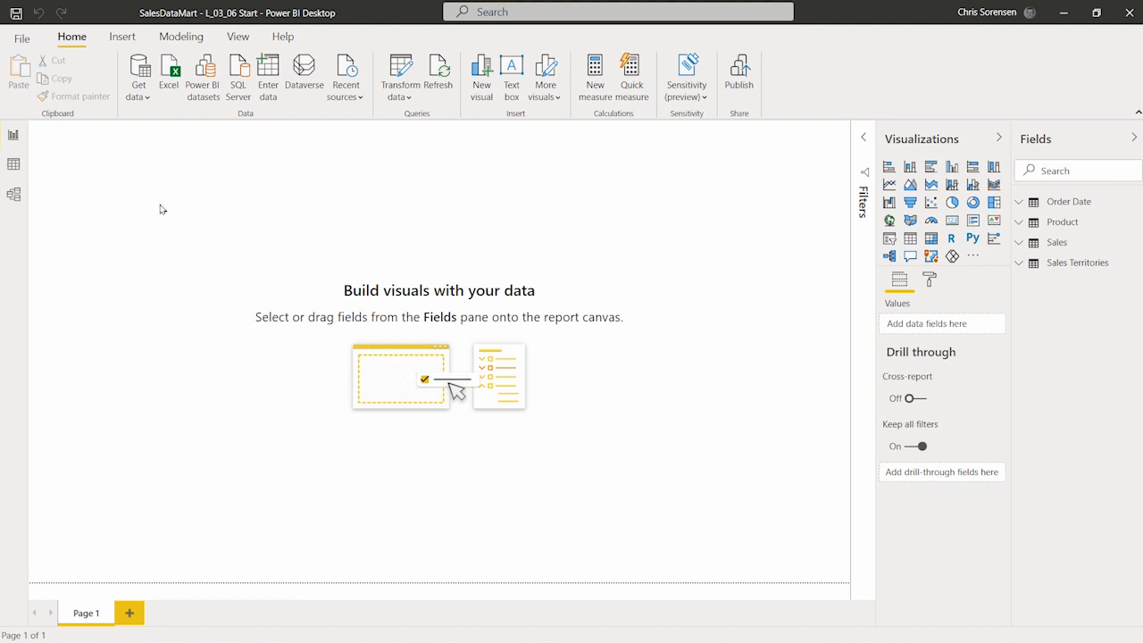
Step: In Model view, rename the Order Date card's Calendar Year column to Order Date Year
click(14, 196)
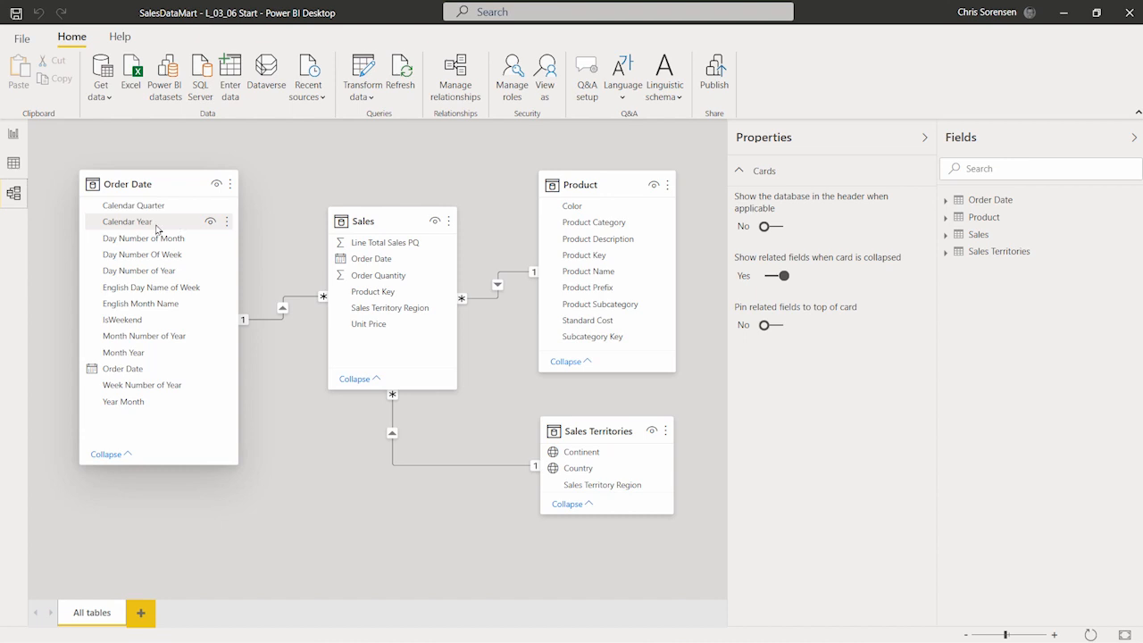
click(150, 224)
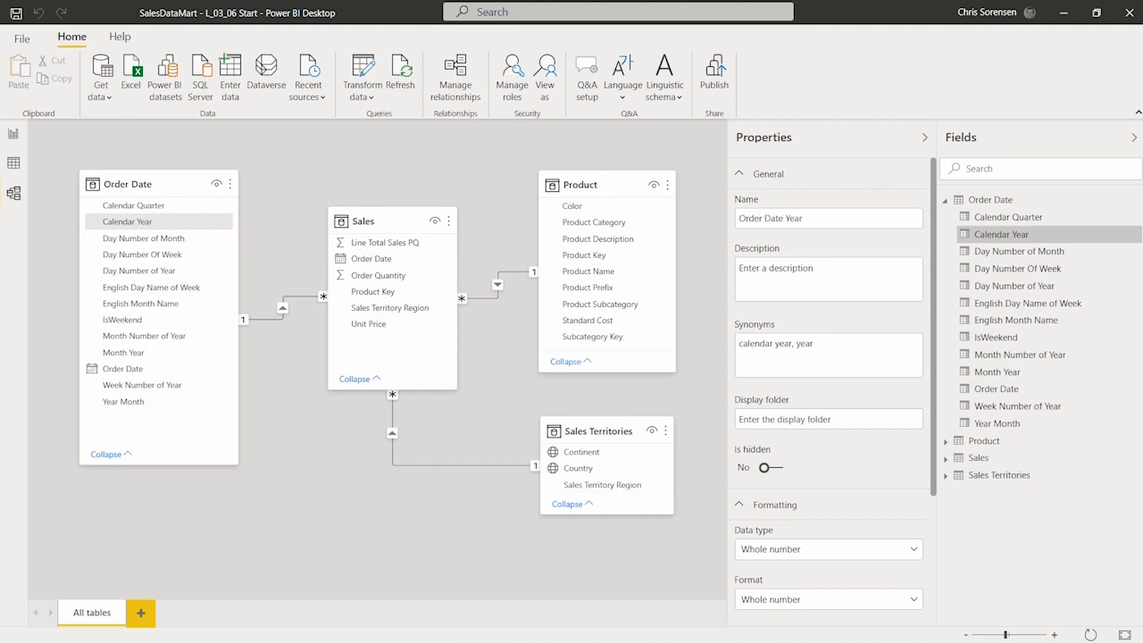
key(Return)
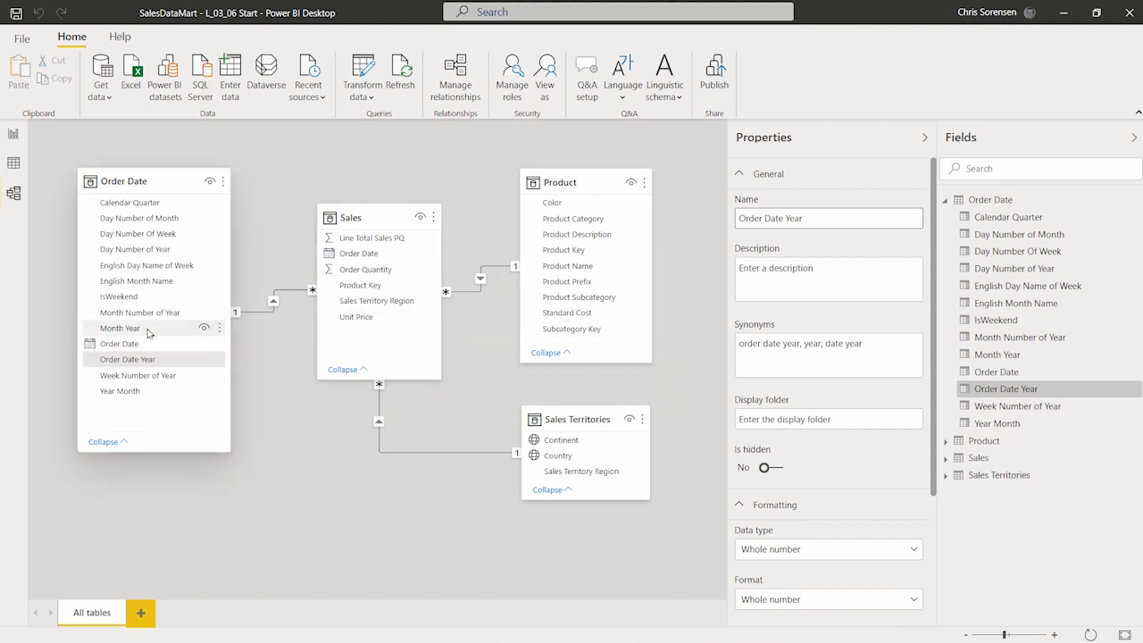
Step: Select Month Year in the Order Date card and rename it to Order Date Month in Properties
click(119, 328)
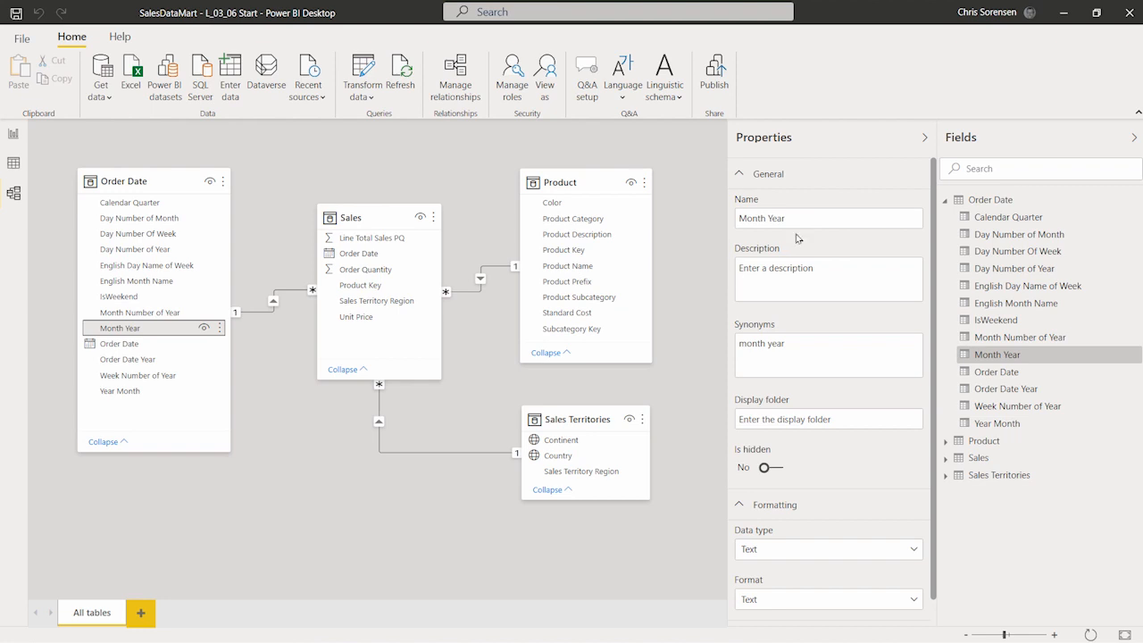
click(834, 217)
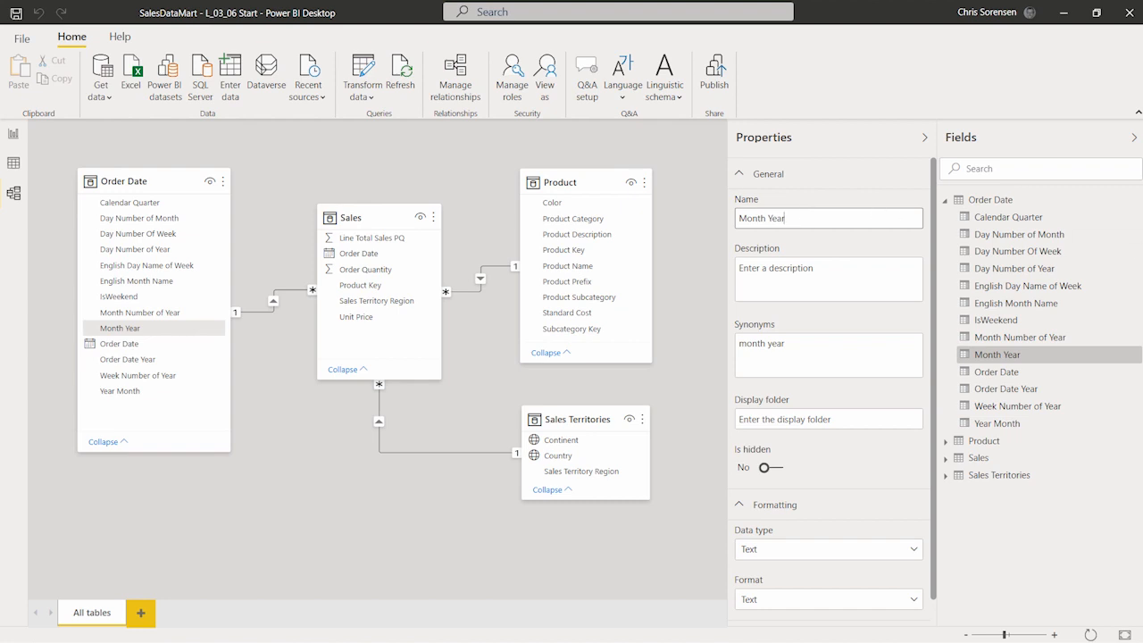
text(Order Date Month)
key(Return)
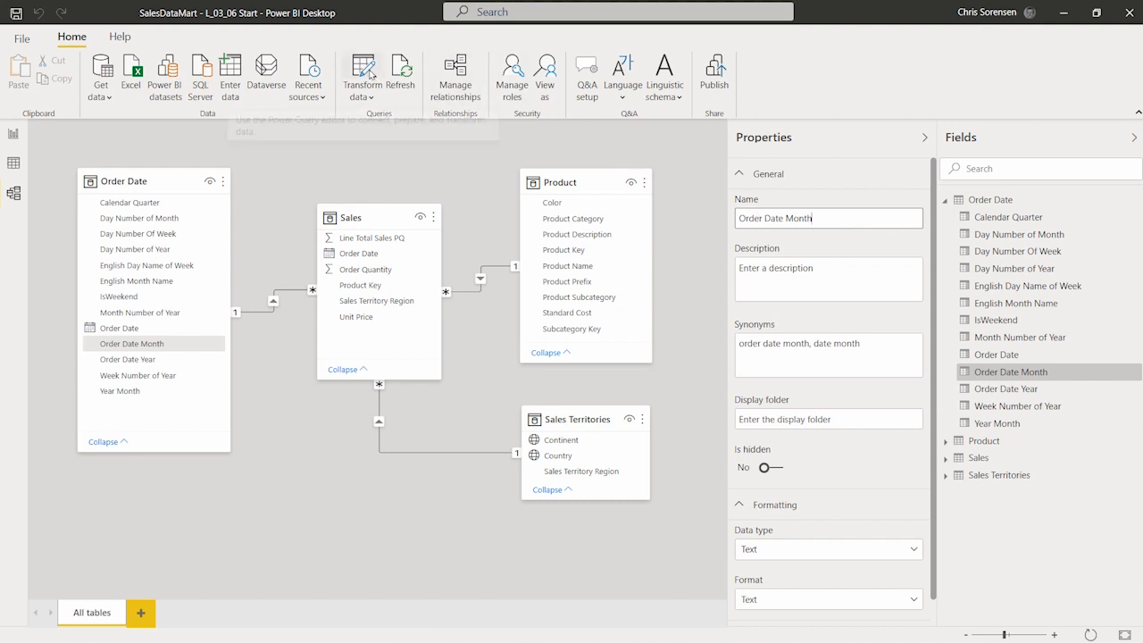
click(371, 75)
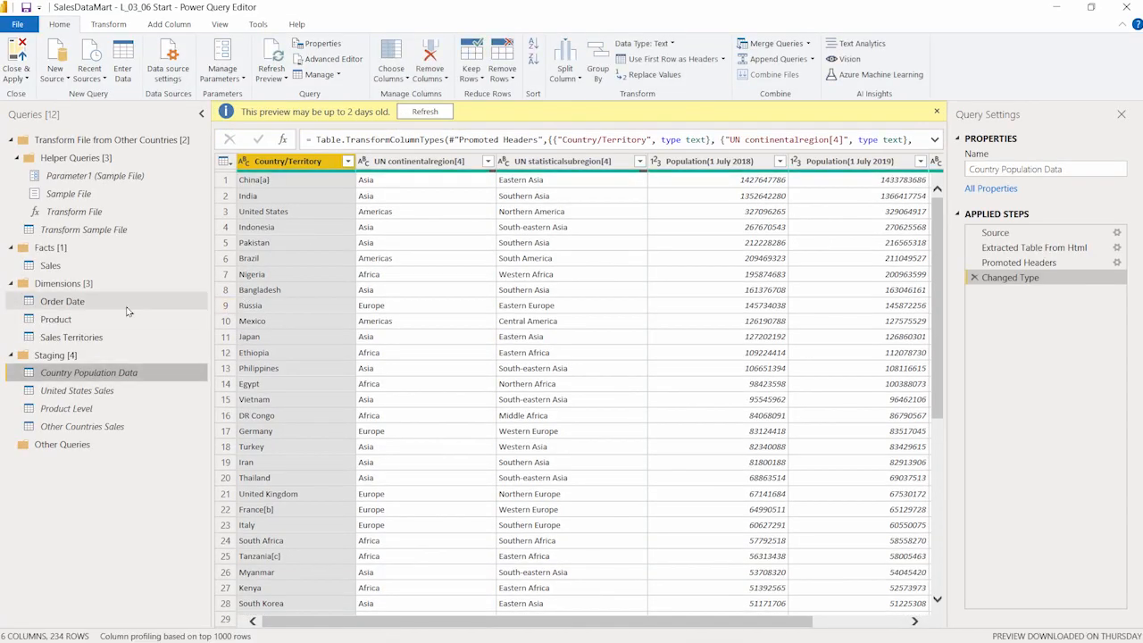
click(111, 305)
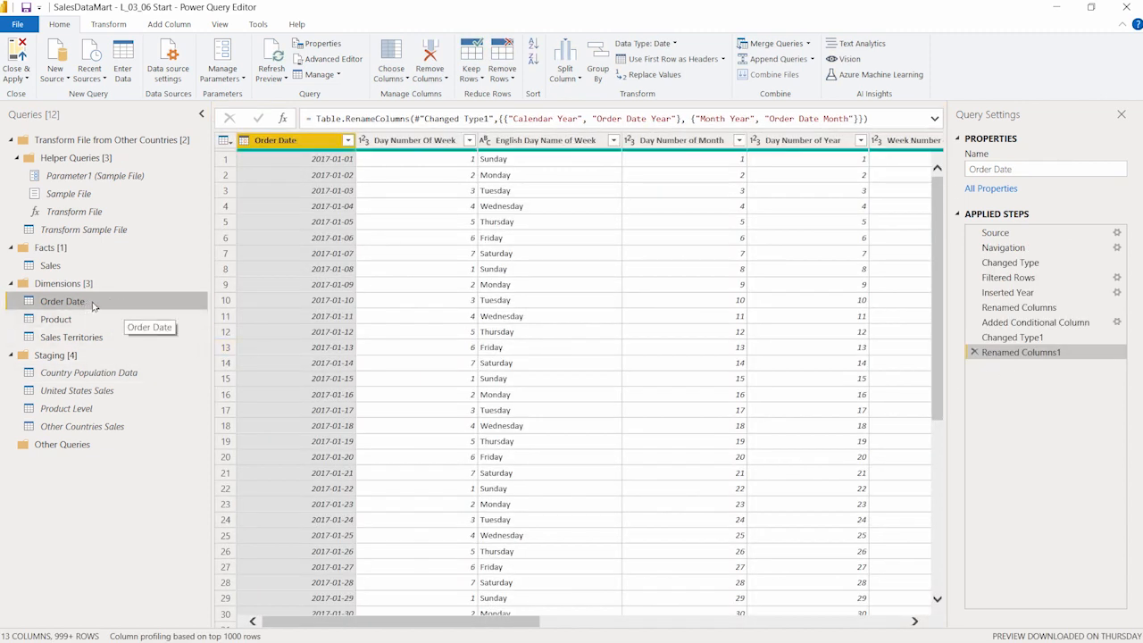
click(935, 119)
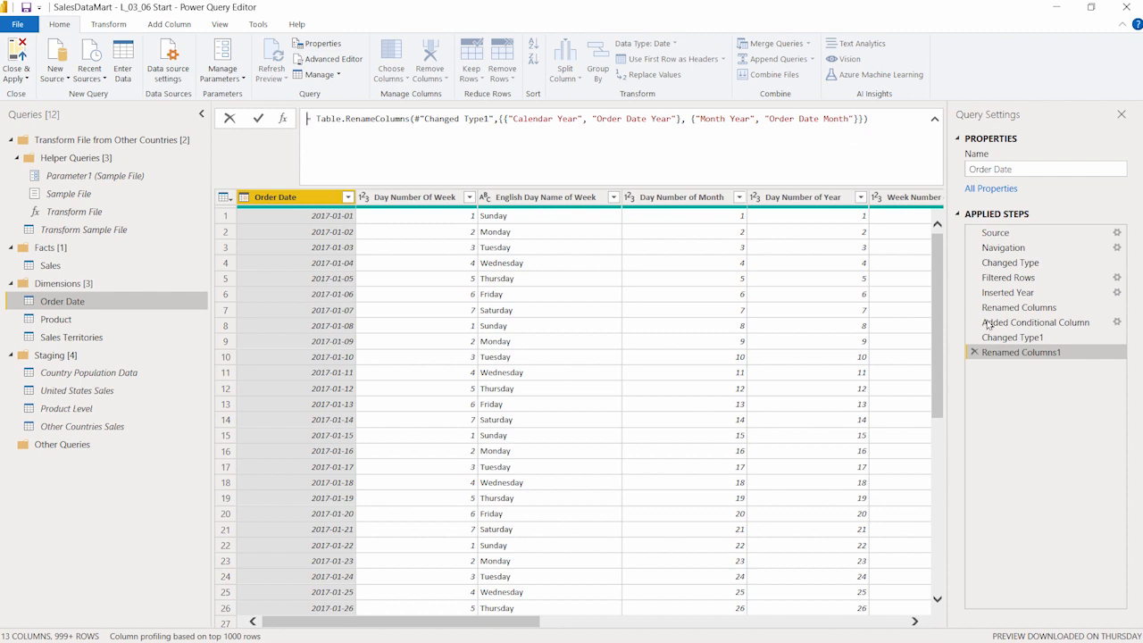
click(1108, 11)
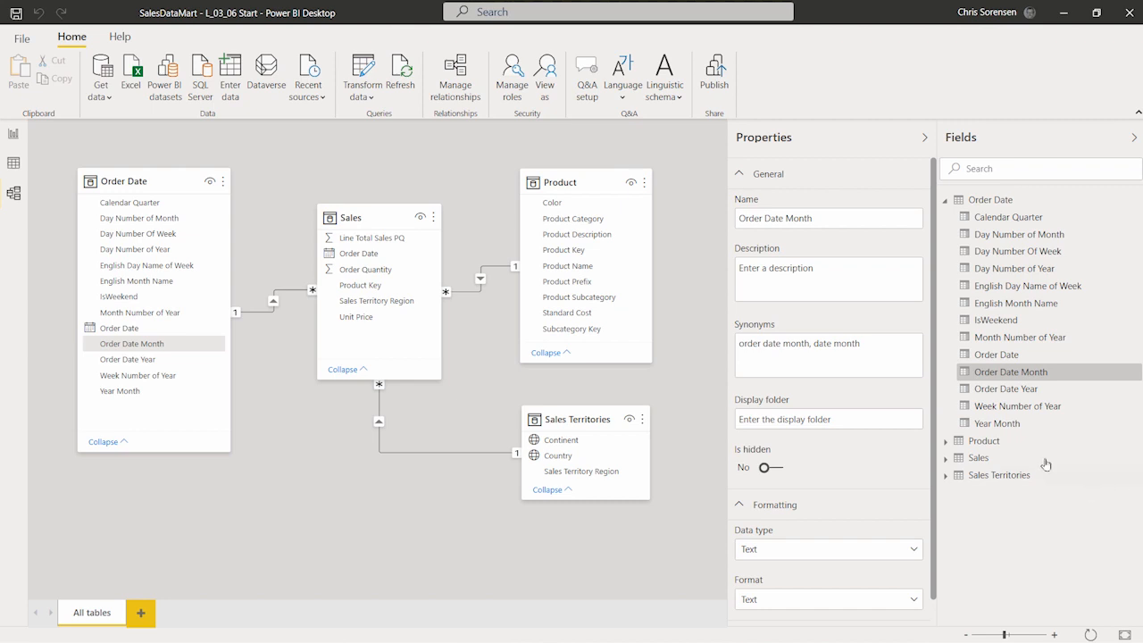
Step: Create a hierarchy from Order Date Year, name it Order Date Hierarchy, and expand its levels
click(1023, 394)
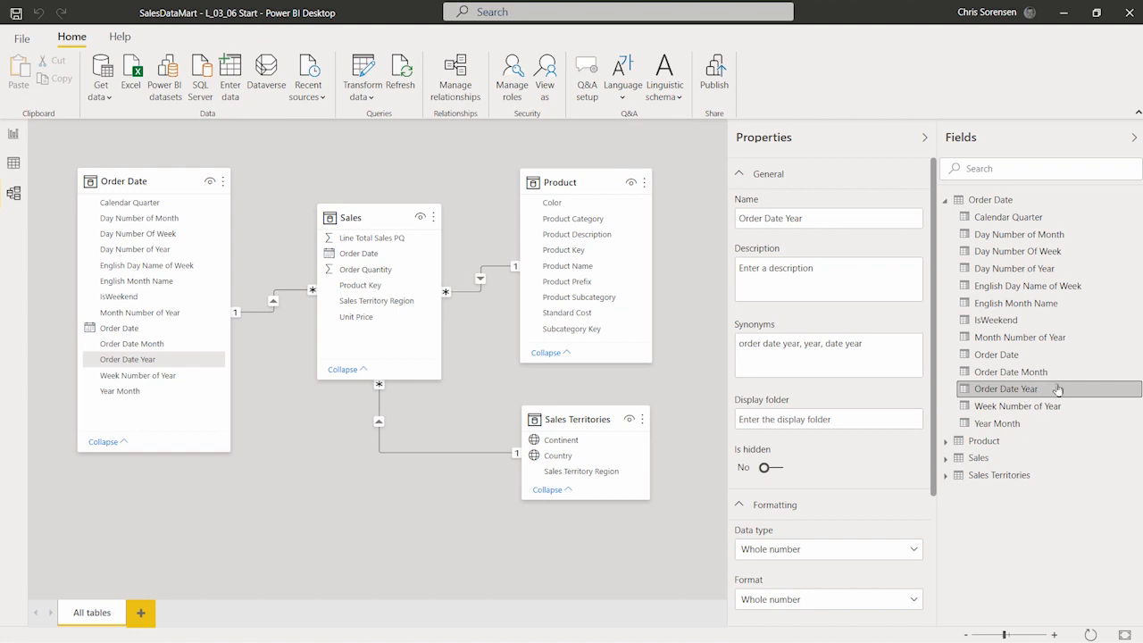
right_click(1058, 391)
key(Escape)
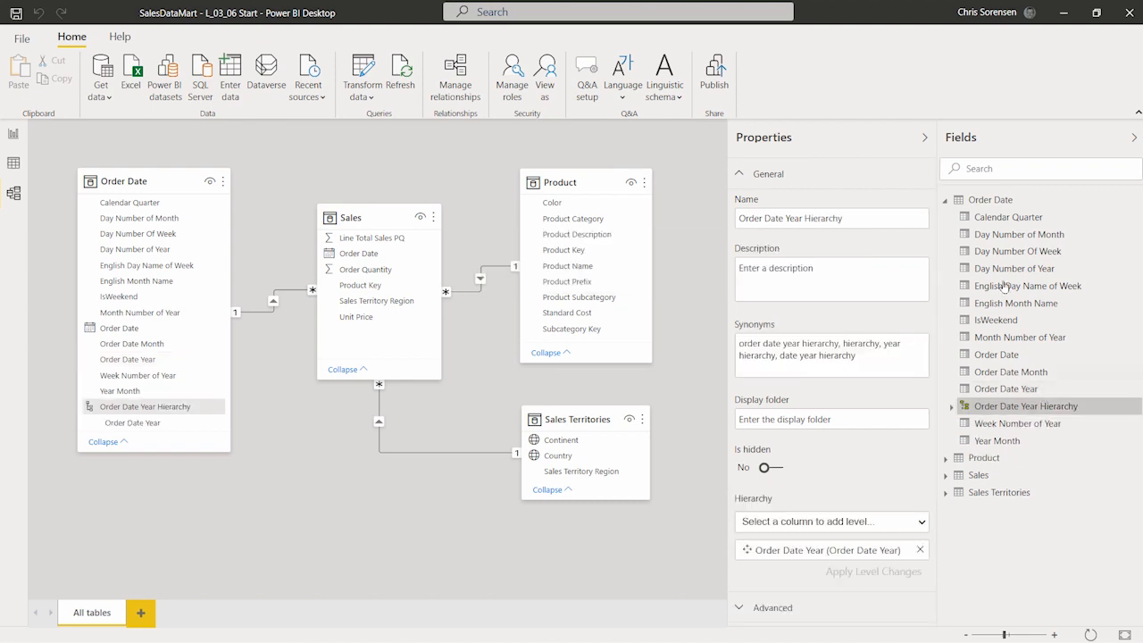
click(806, 218)
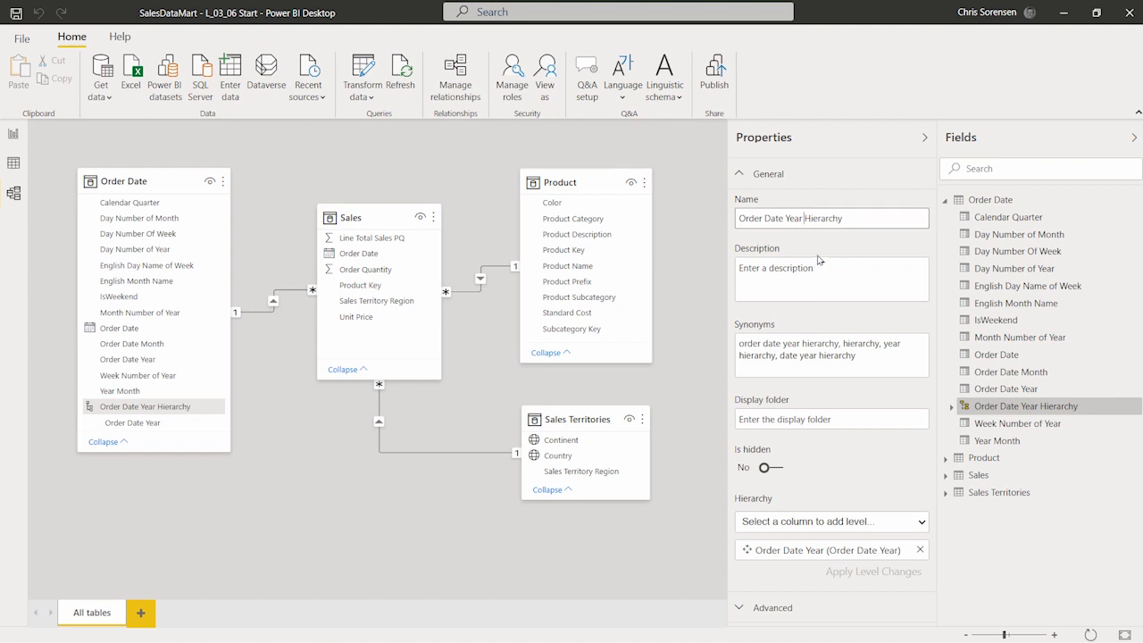
key(BackSpace)
key(BackSpace)
key(BackSpace)
key(BackSpace)
key(BackSpace)
click(866, 212)
key(Return)
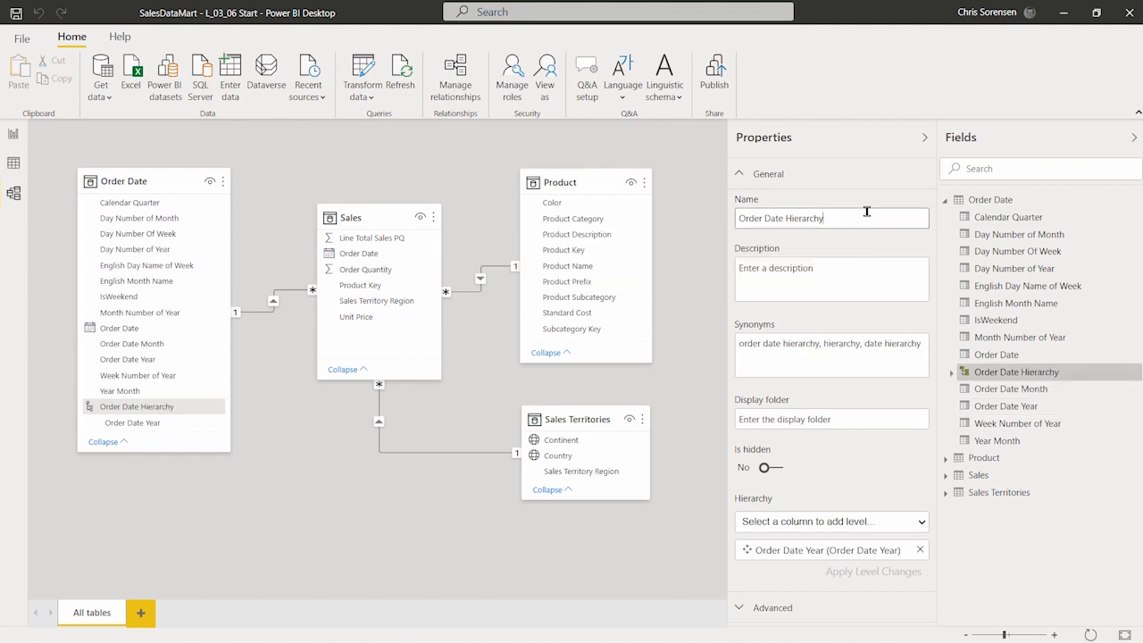
click(951, 372)
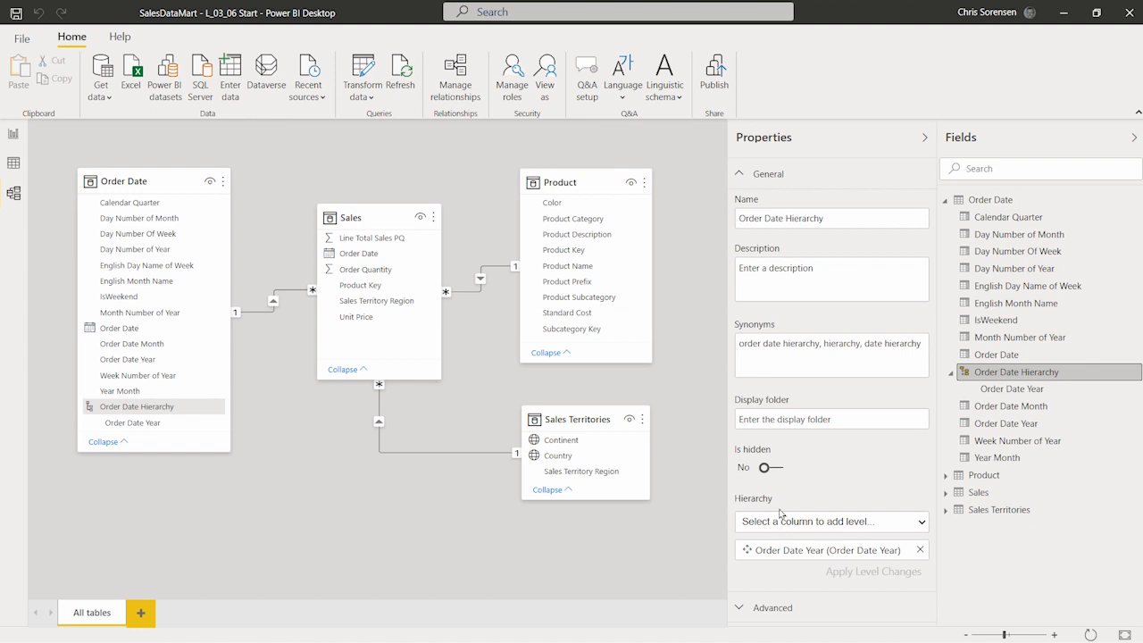
Step: Add Order Date Month, then Order Date as hierarchy levels, and apply the level changes
click(841, 522)
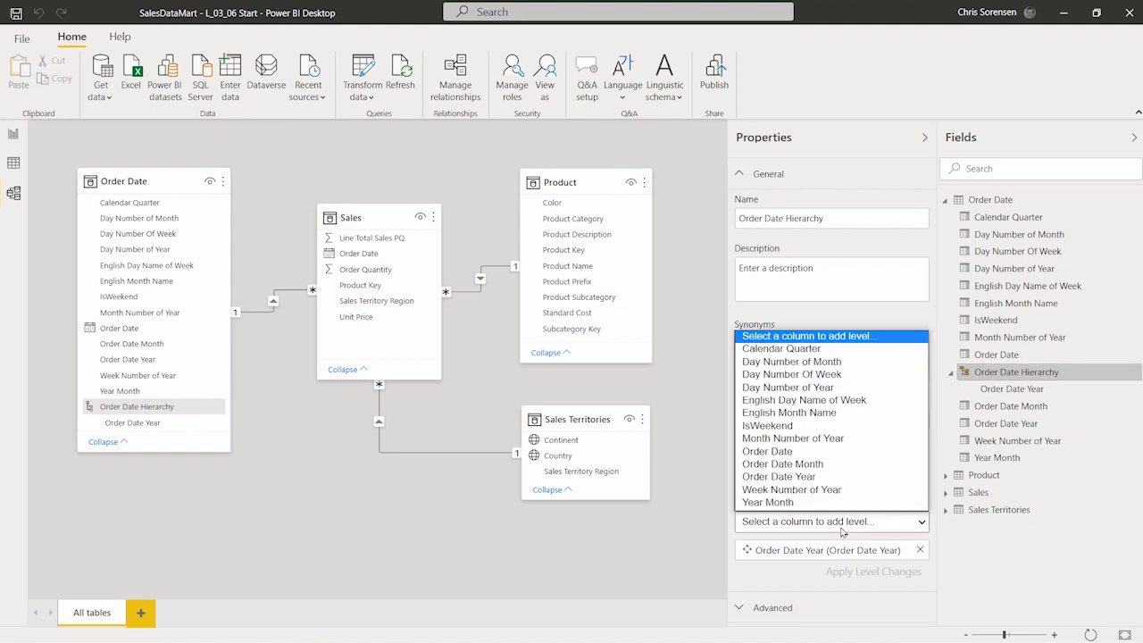
click(847, 466)
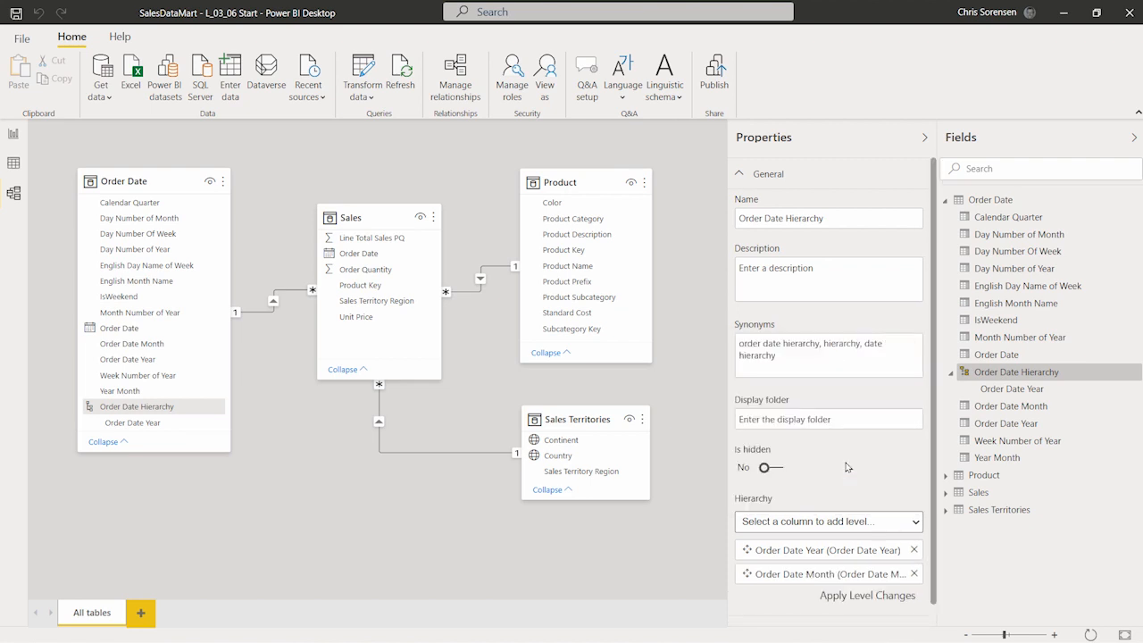
click(830, 524)
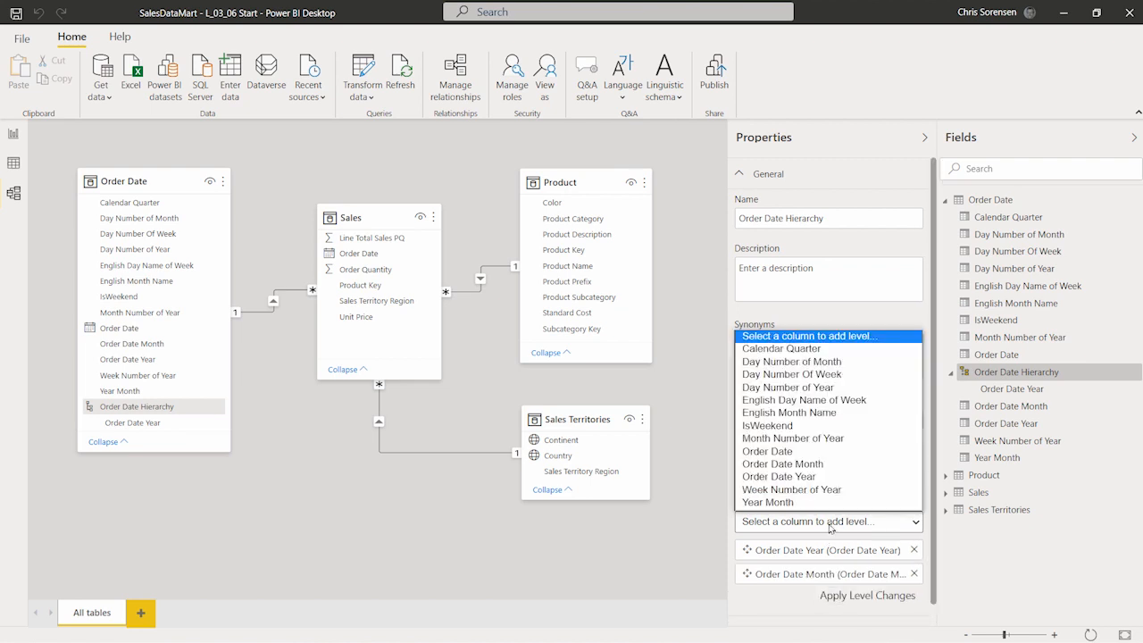
click(830, 452)
scroll(887, 478, down, 1)
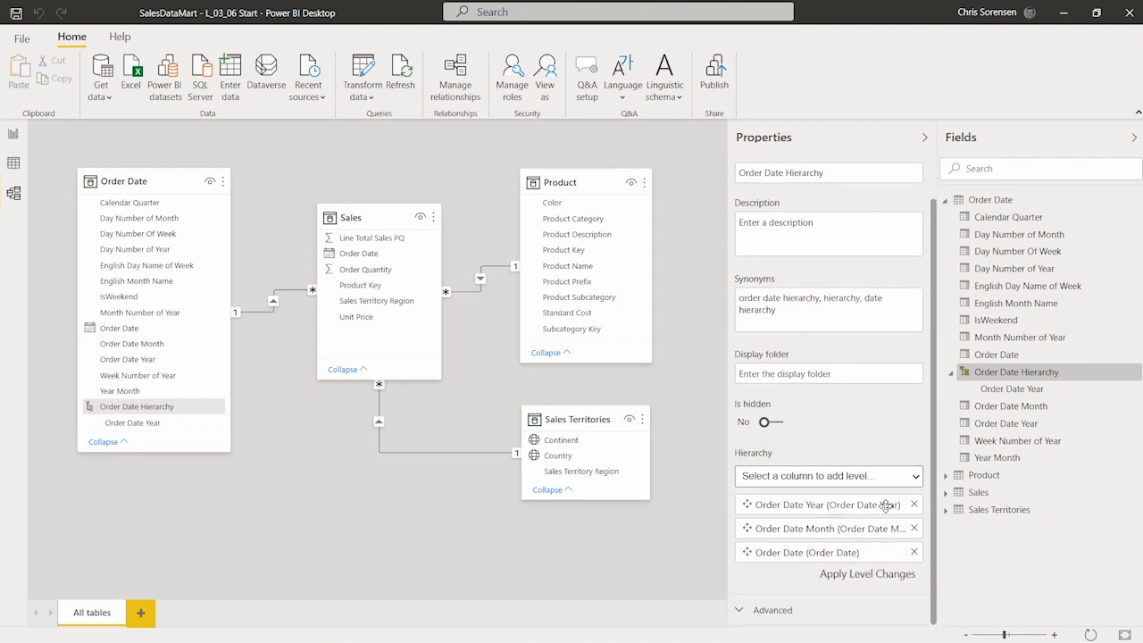
click(871, 578)
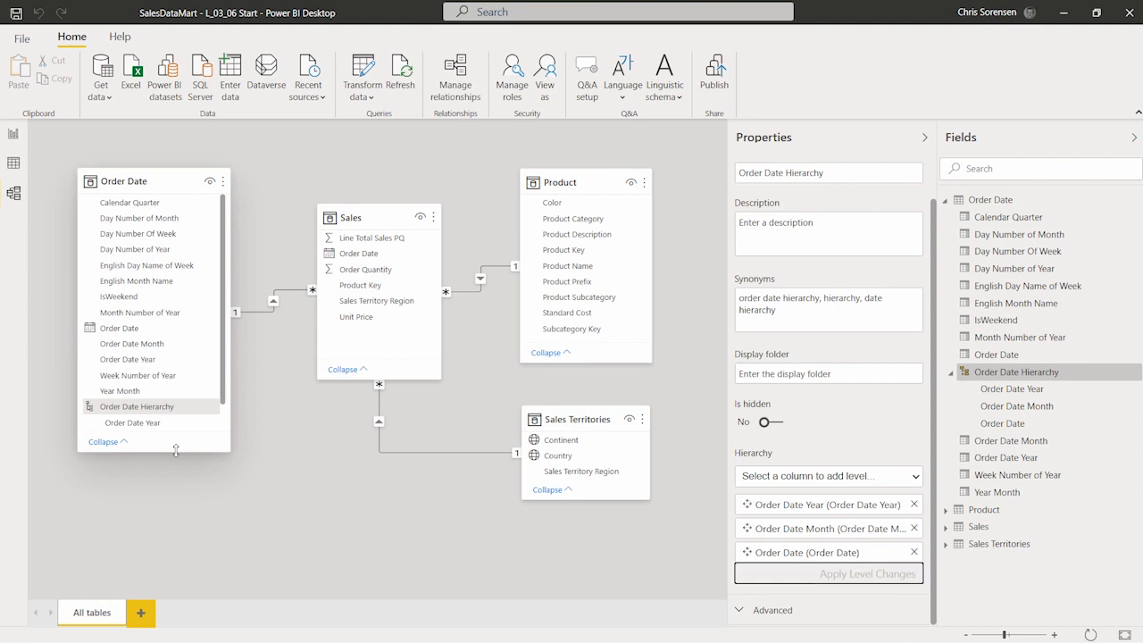
Step: Enlarge the Order Date card and hide the Order Date, Order Date Month and Order Date Year columns
drag(176, 450, 168, 524)
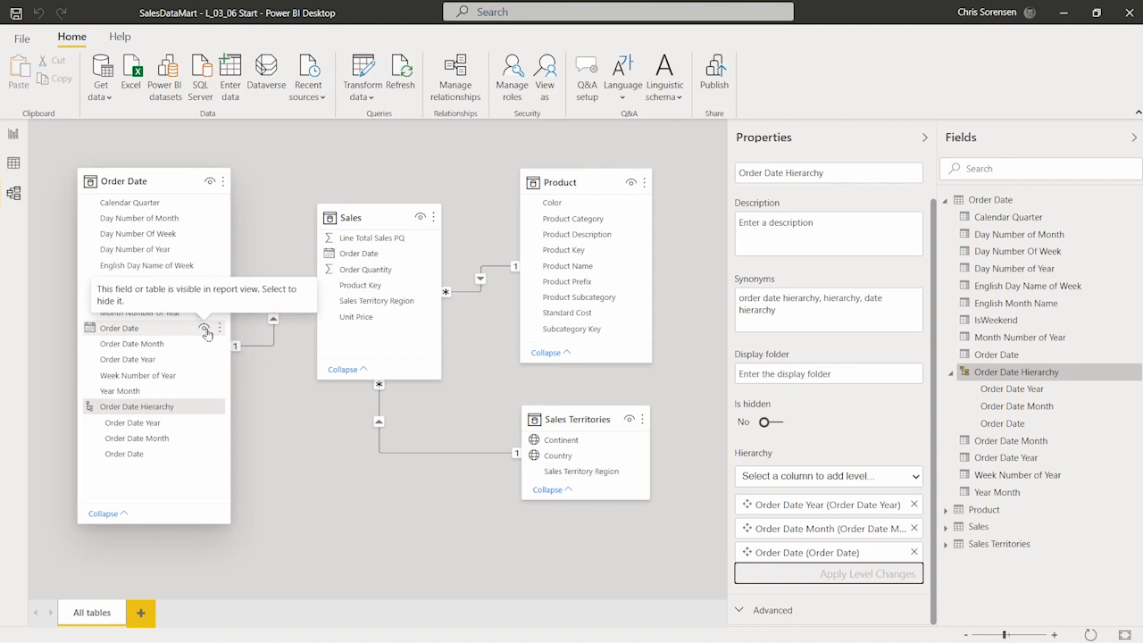
click(204, 331)
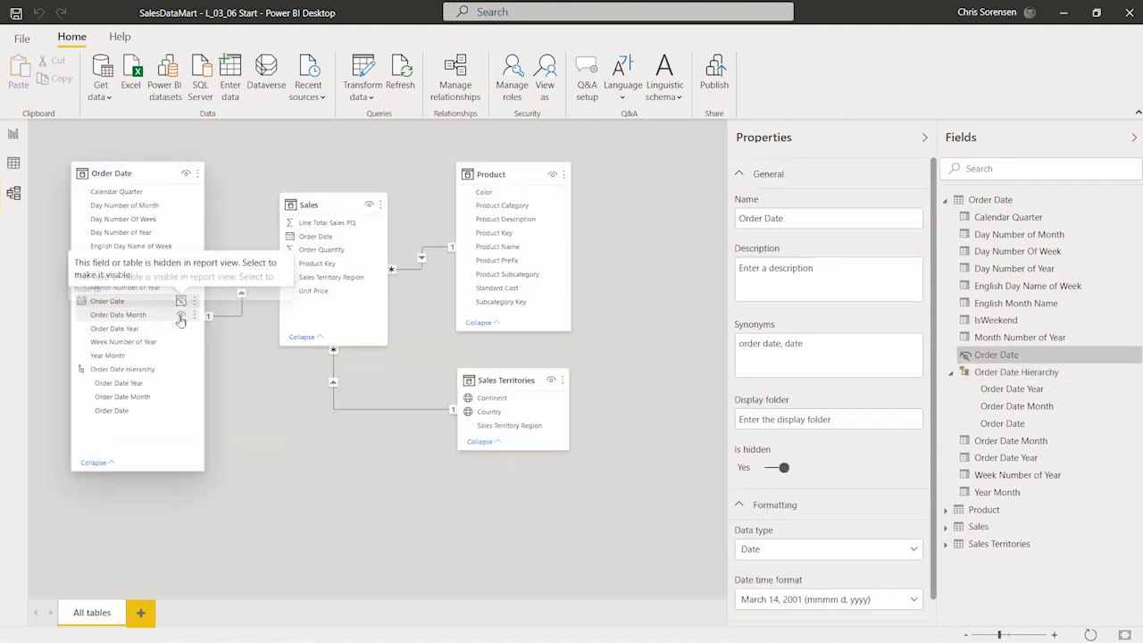
click(181, 316)
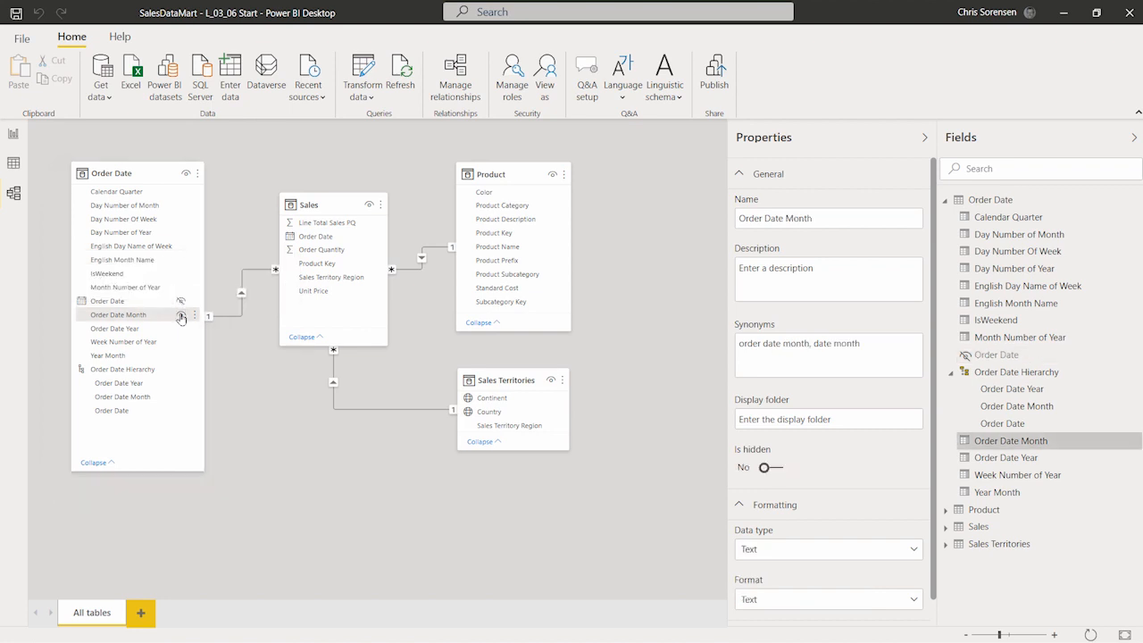
click(174, 330)
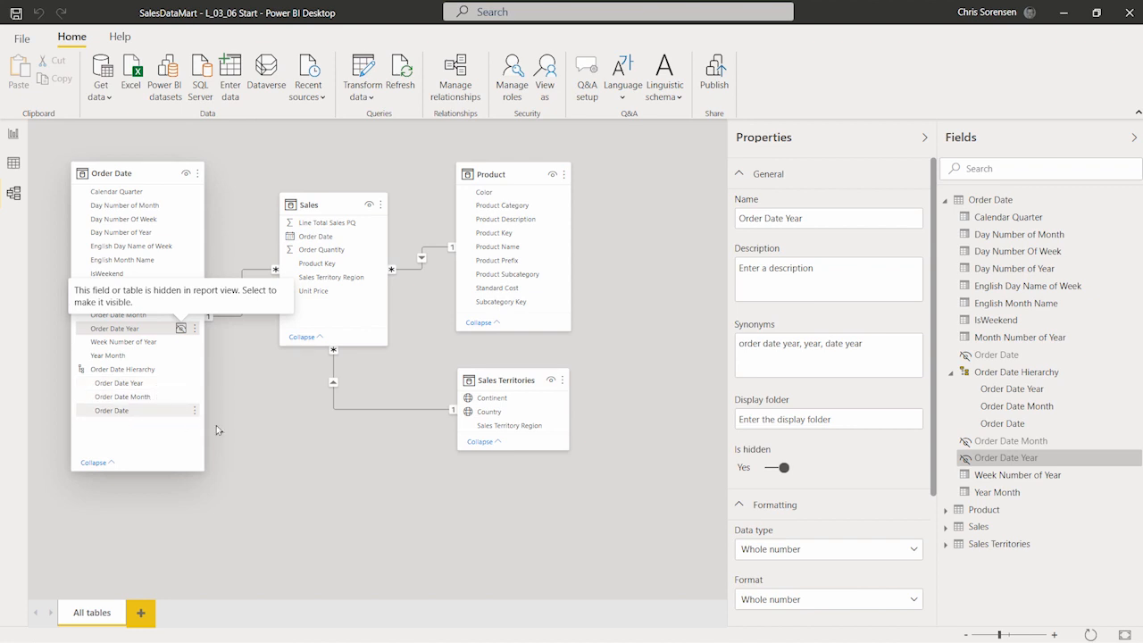
click(292, 543)
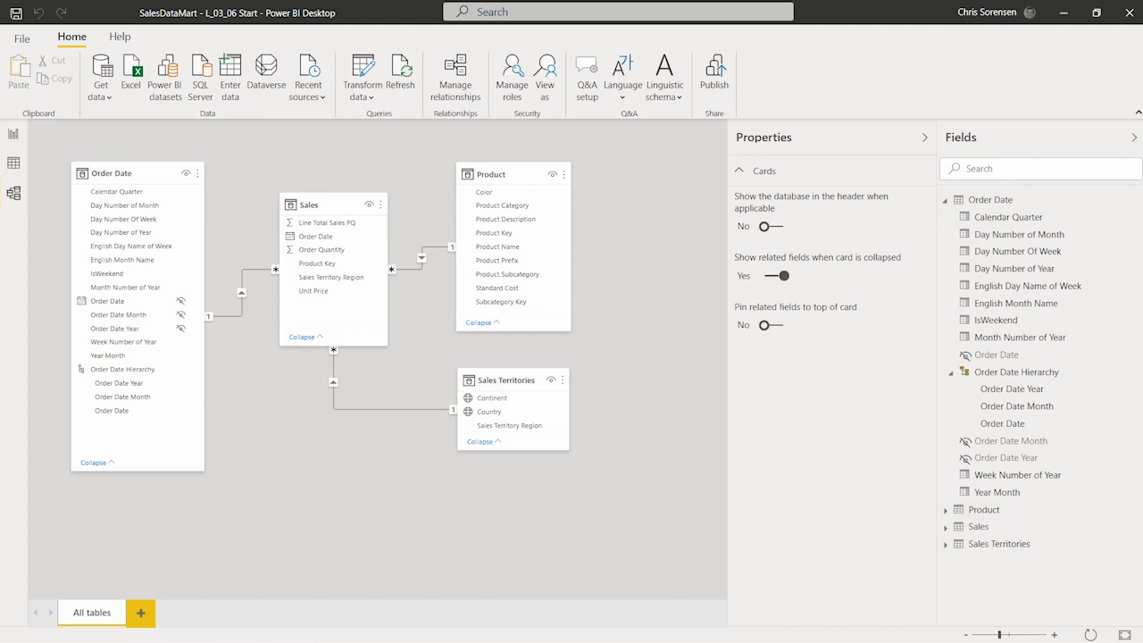
Step: Fit the diagram to the canvas, shift Sales Territories lower and make the Product card taller
click(1125, 635)
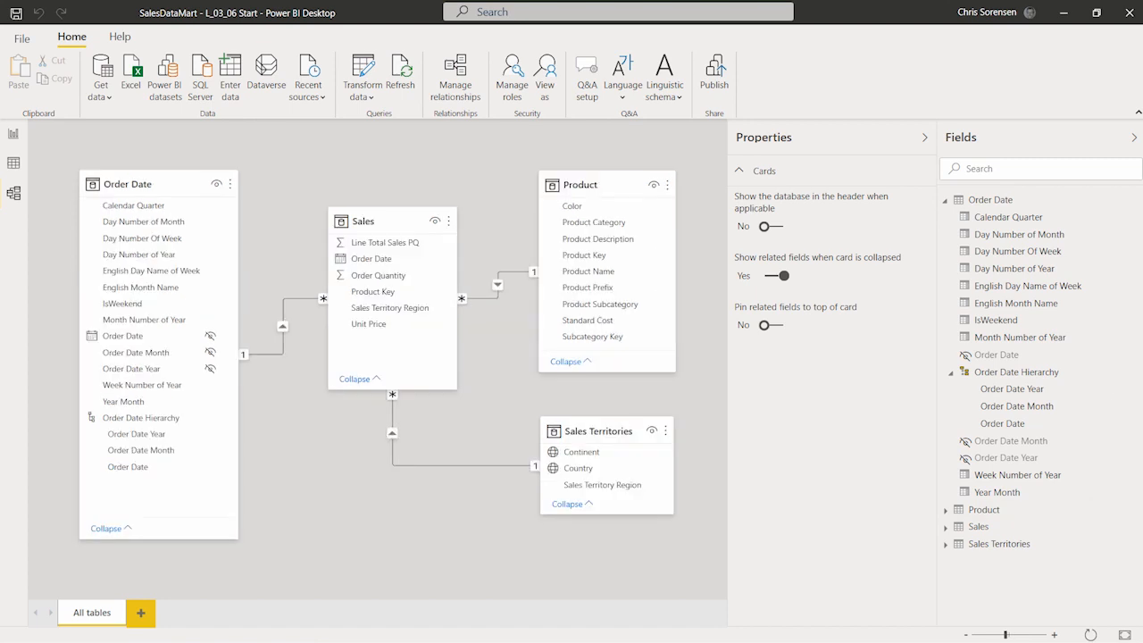
drag(624, 428, 621, 460)
drag(604, 372, 604, 434)
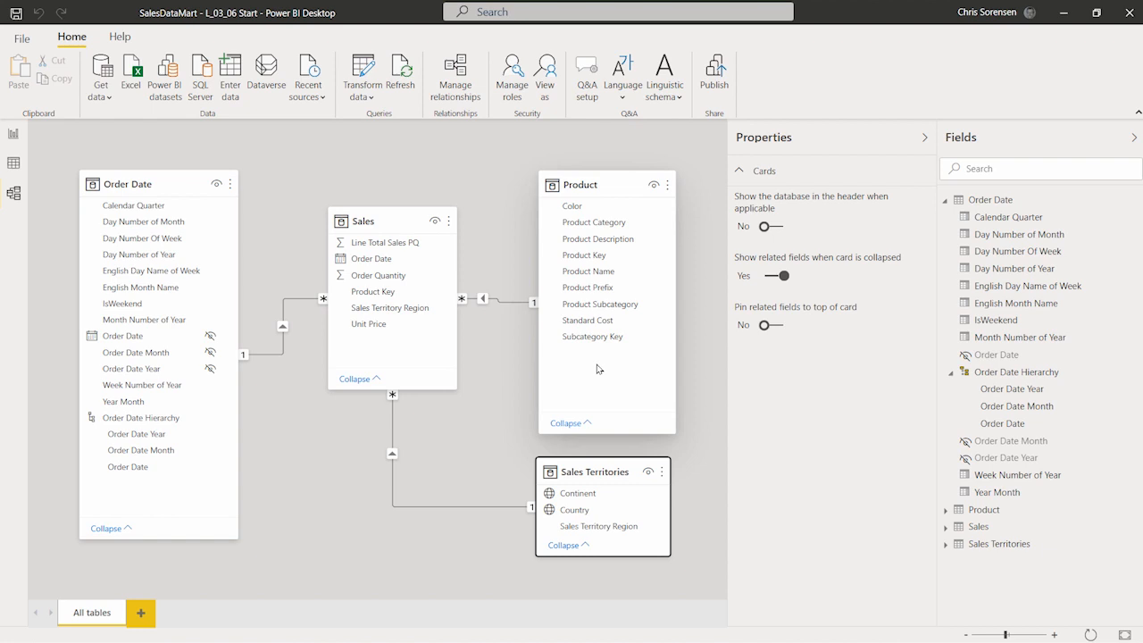
Step: Create a hierarchy from the Product Category column and name it Product Hierarchy
click(613, 222)
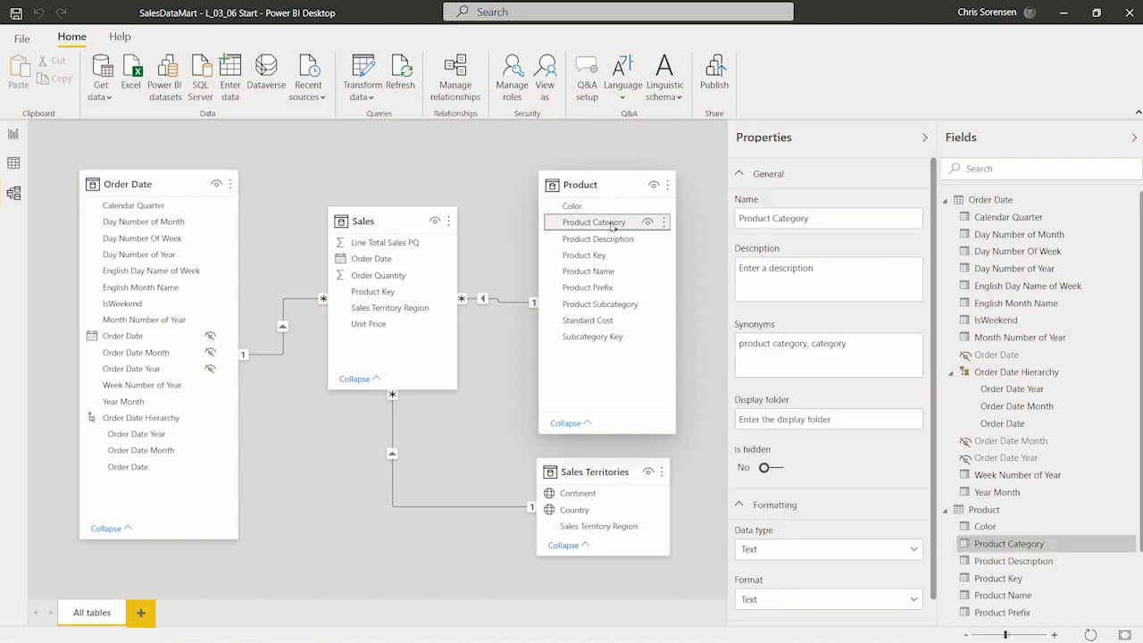
right_click(613, 222)
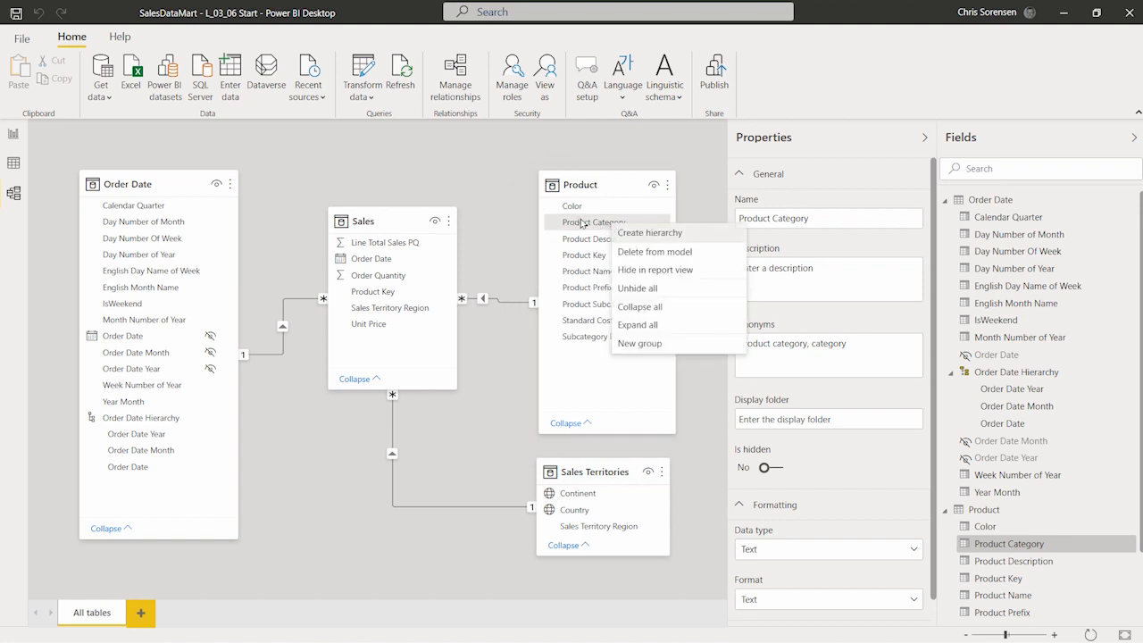
click(640, 233)
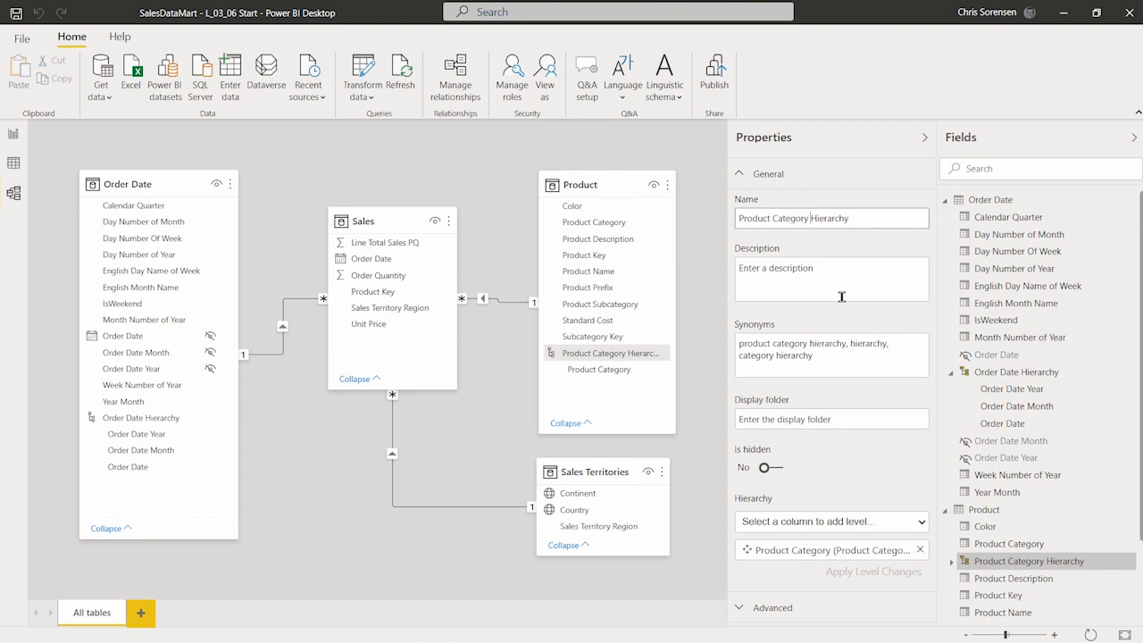
key(BackSpace)
key(BackSpace)
key(BackSpace)
key(BackSpace)
key(BackSpace)
key(BackSpace)
key(BackSpace)
key(BackSpace)
key(BackSpace)
key(Return)
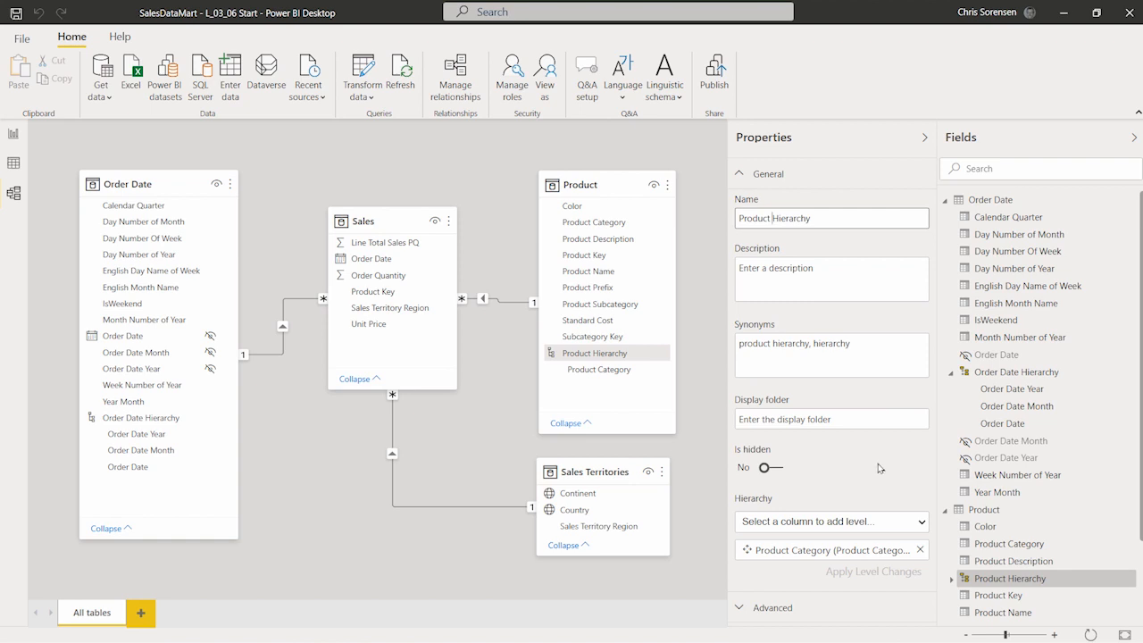
Step: Add Product Subcategory and Product Name as levels under Product Category and apply the changes
click(889, 527)
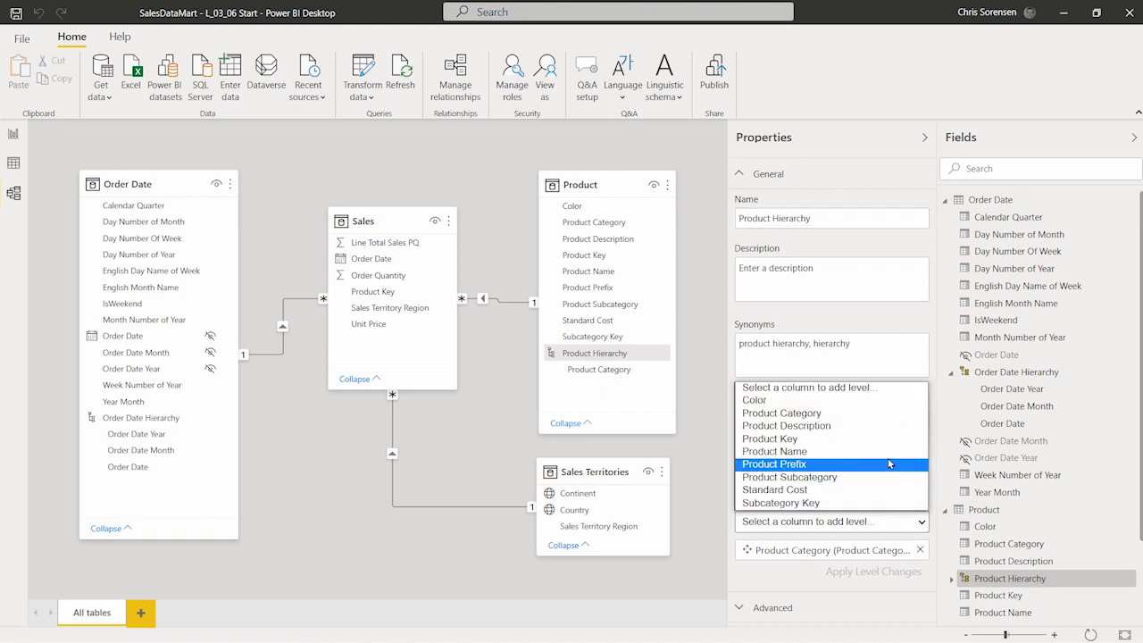
click(880, 477)
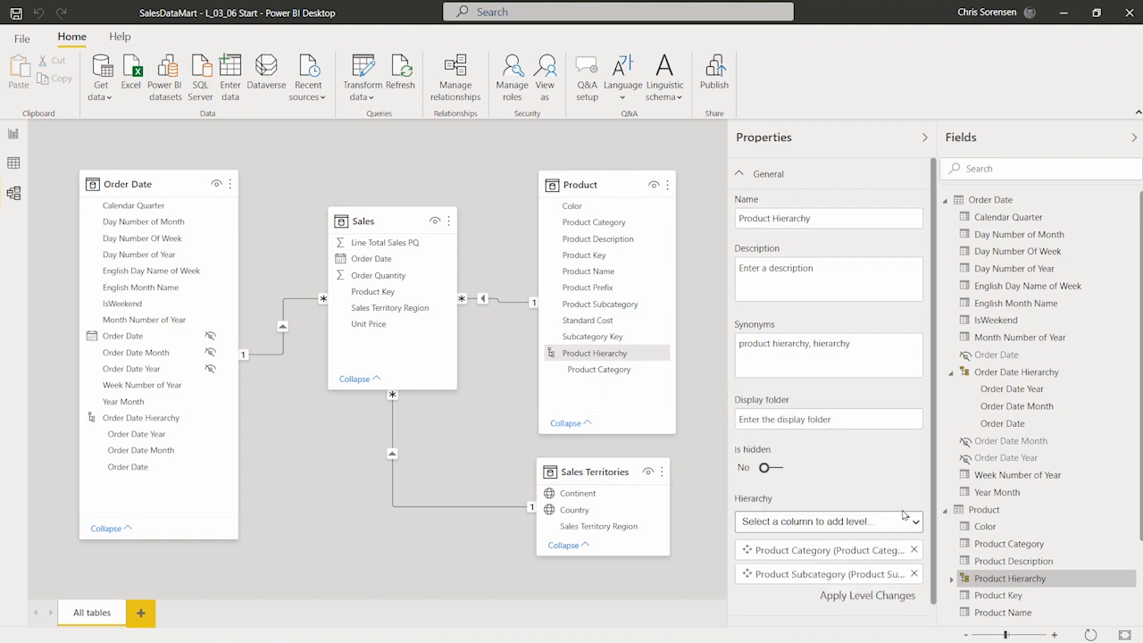
click(873, 501)
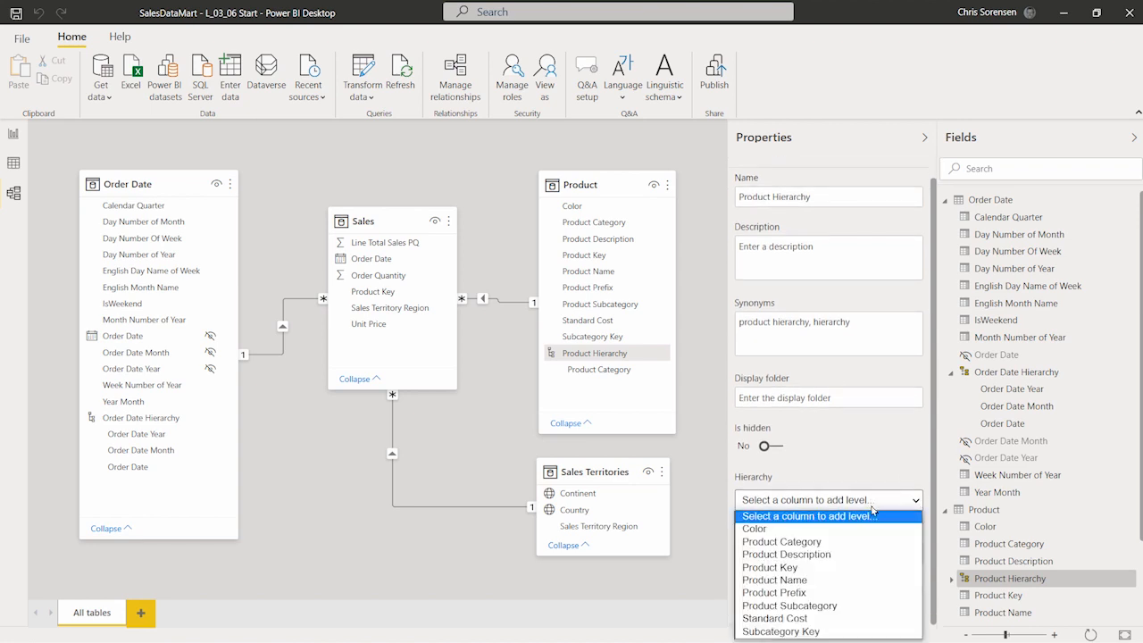
click(865, 589)
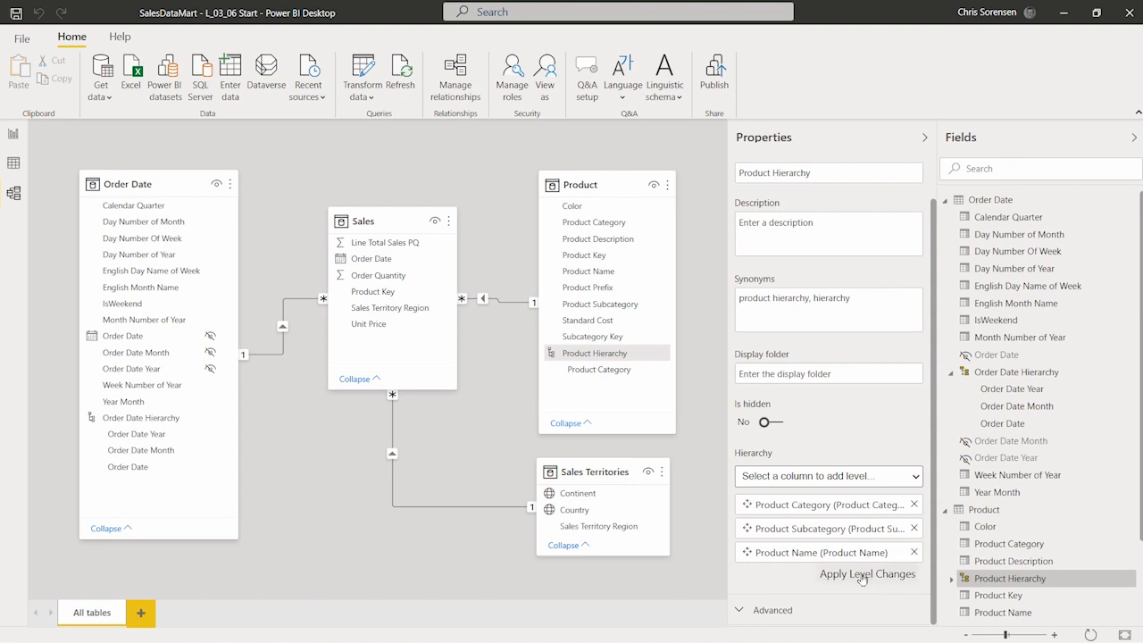
click(862, 576)
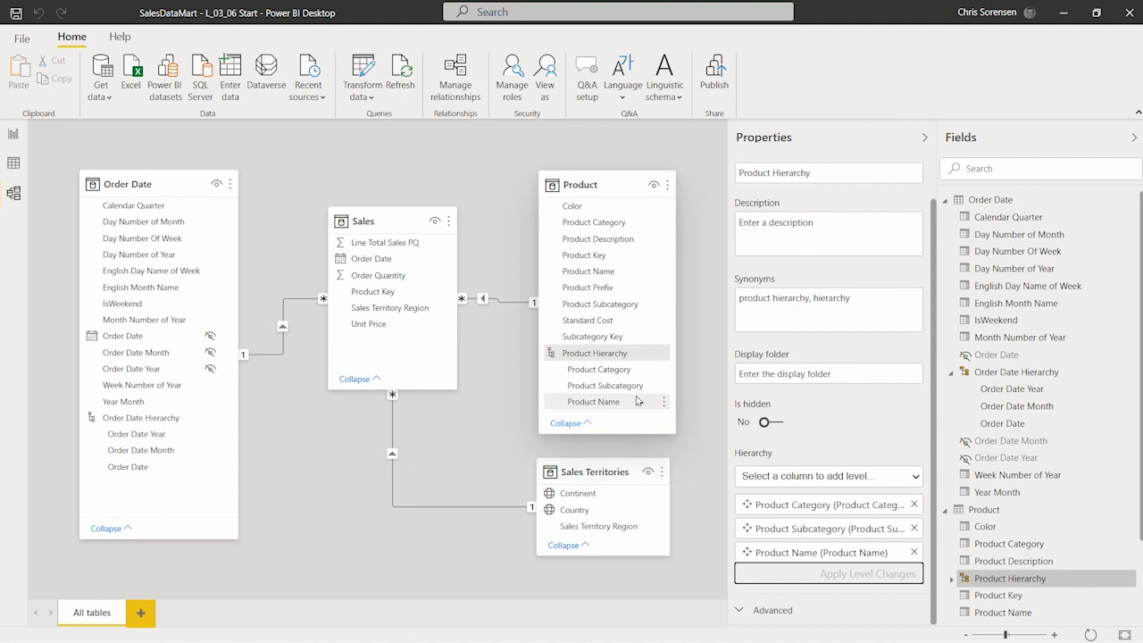
Step: Hide the Product Subcategory, Product Name and Product Category columns in the Product card, then deselect
click(649, 305)
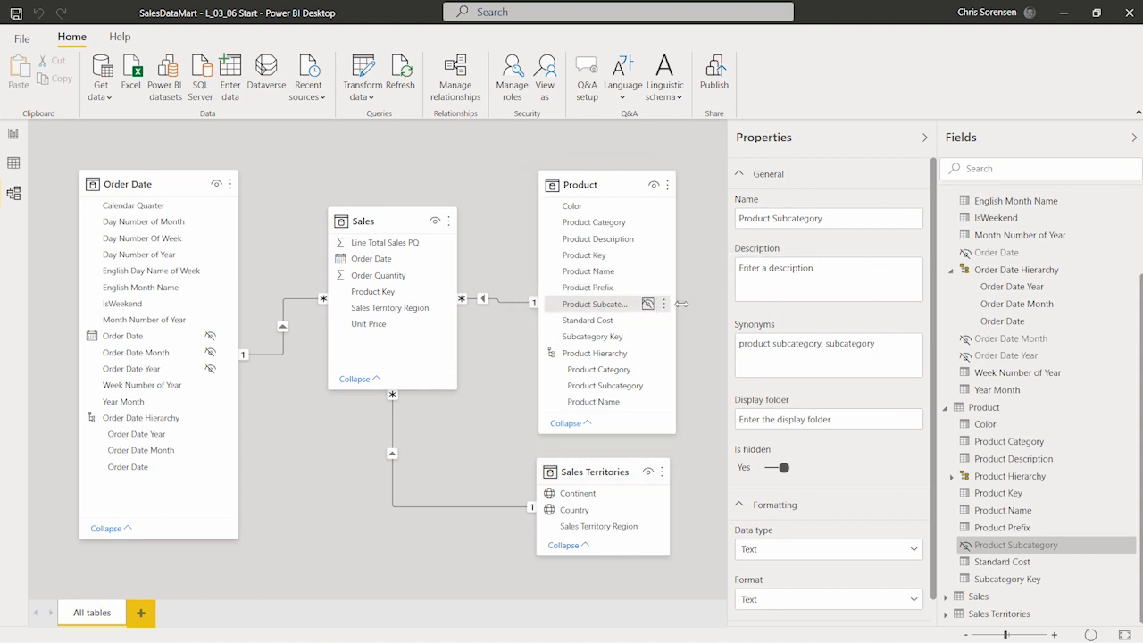
click(647, 273)
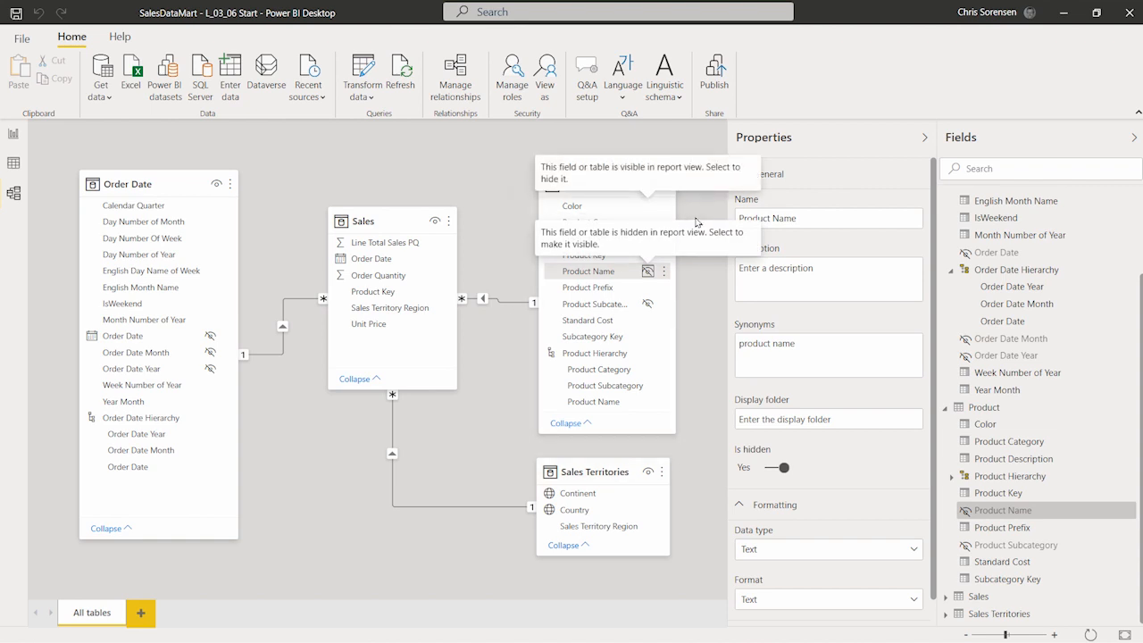
click(688, 297)
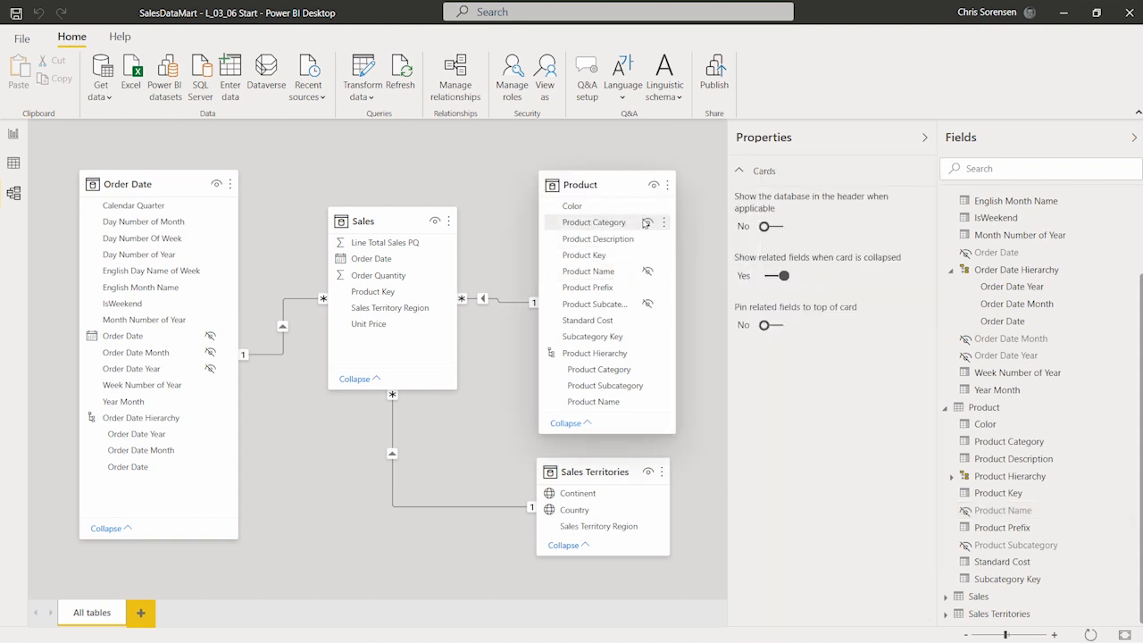
click(648, 224)
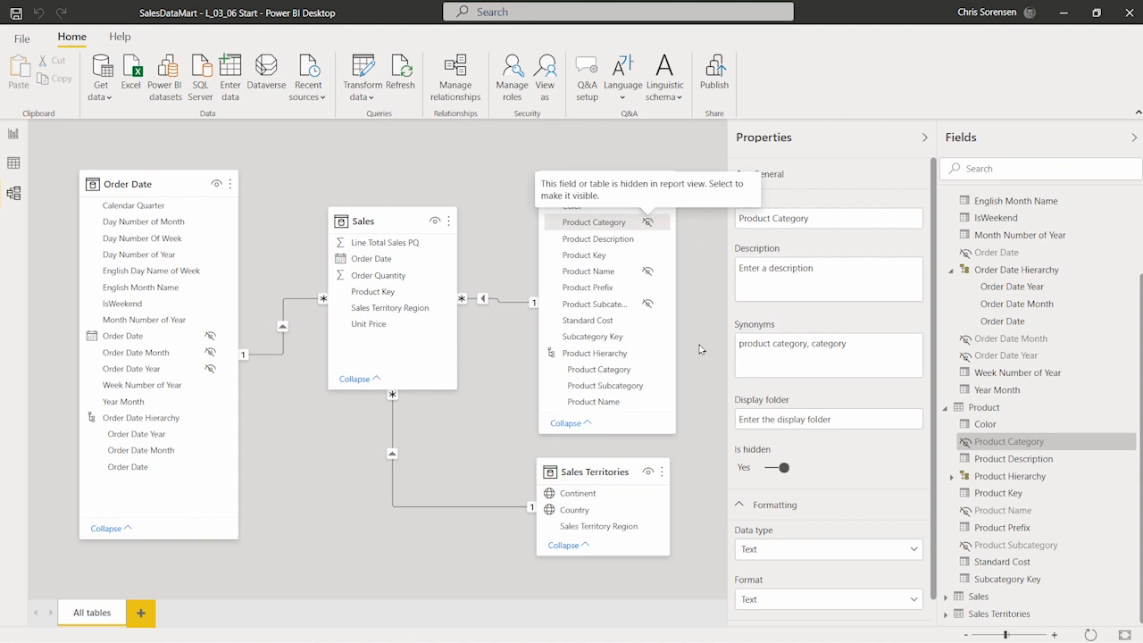
click(701, 339)
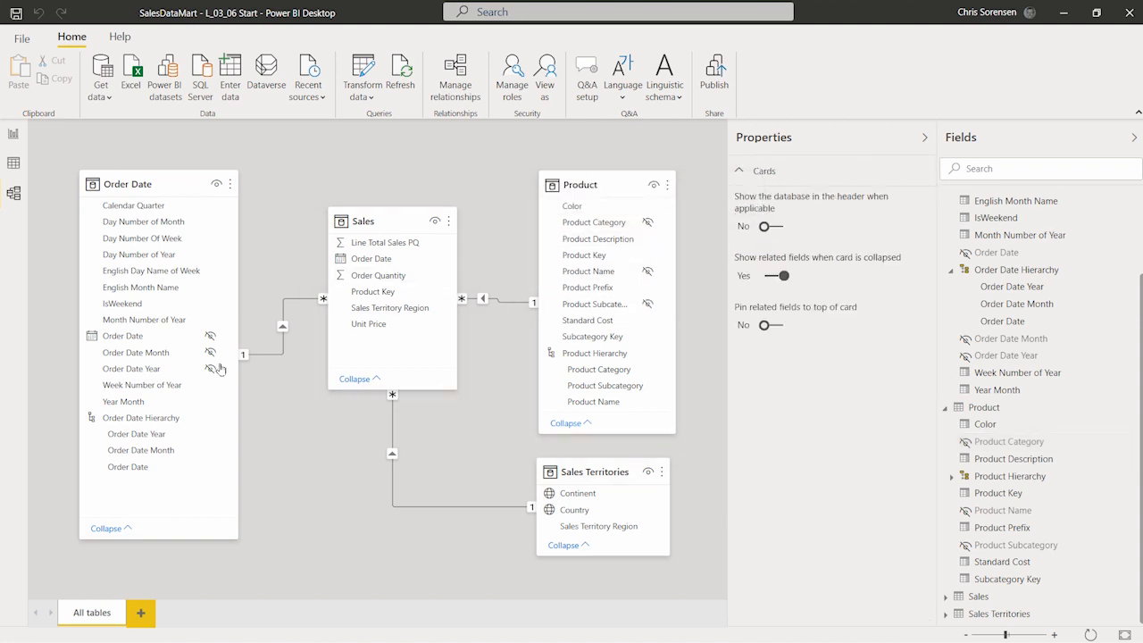